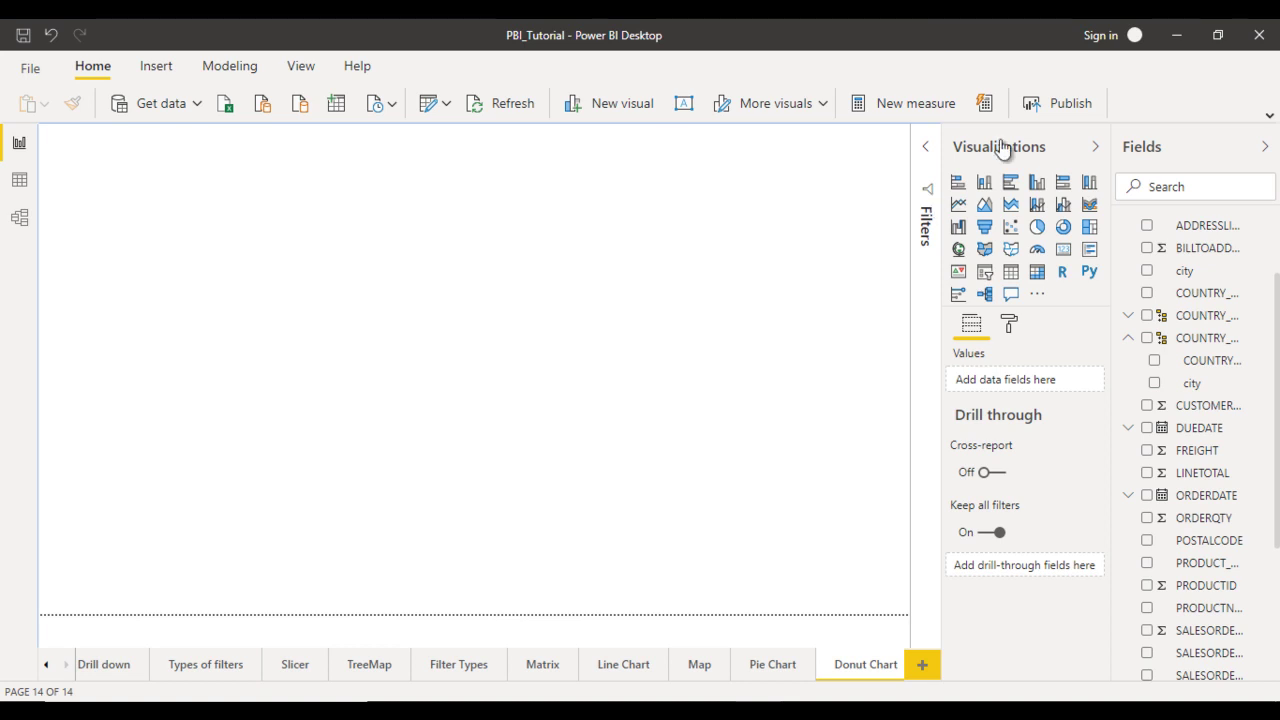
Step: Add a donut chart and stretch it to fill the left half of the page
left_click(1065, 226)
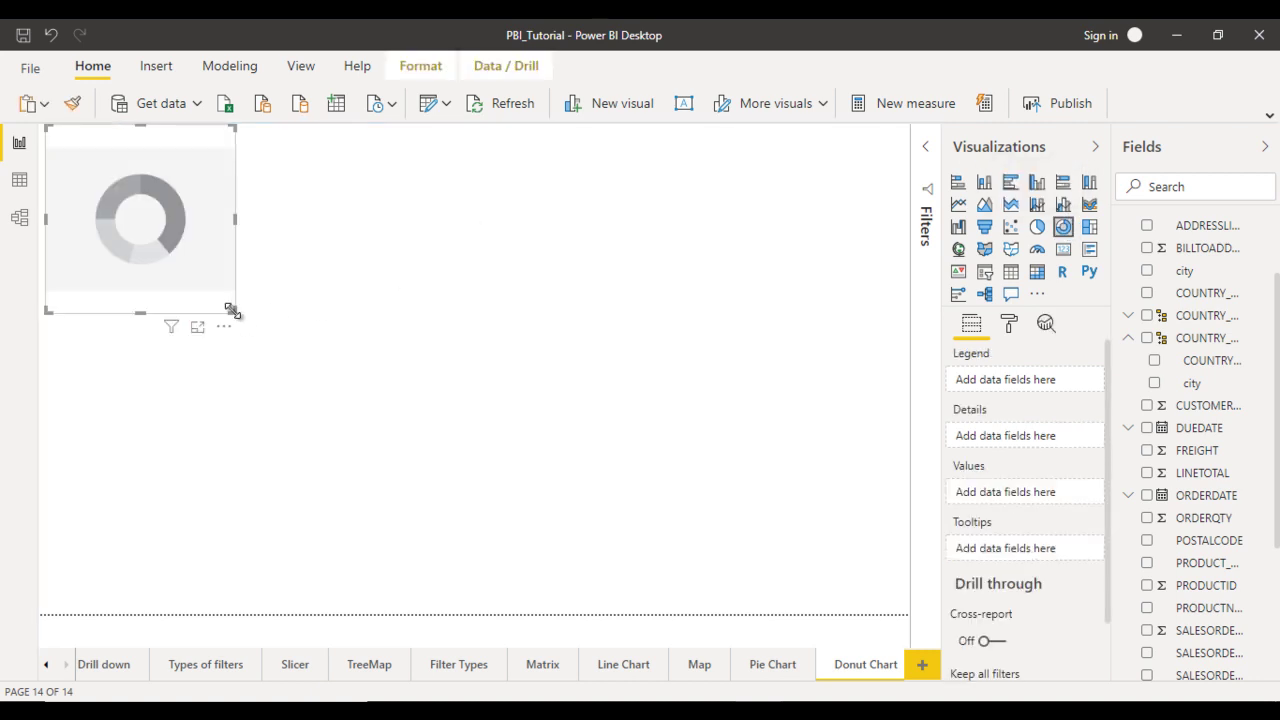
left_click_drag(232, 312, 476, 615)
left_click(675, 393)
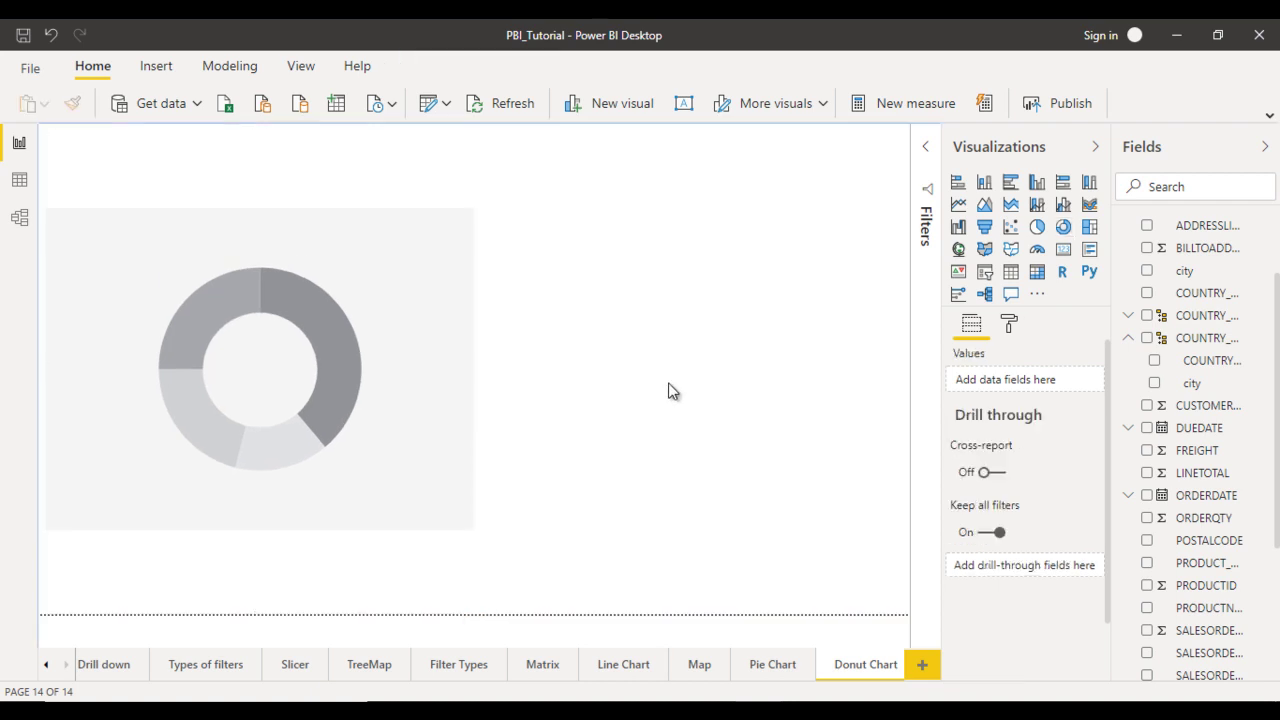
Step: Add a blank pie chart to the right of the donut chart
left_click(1040, 228)
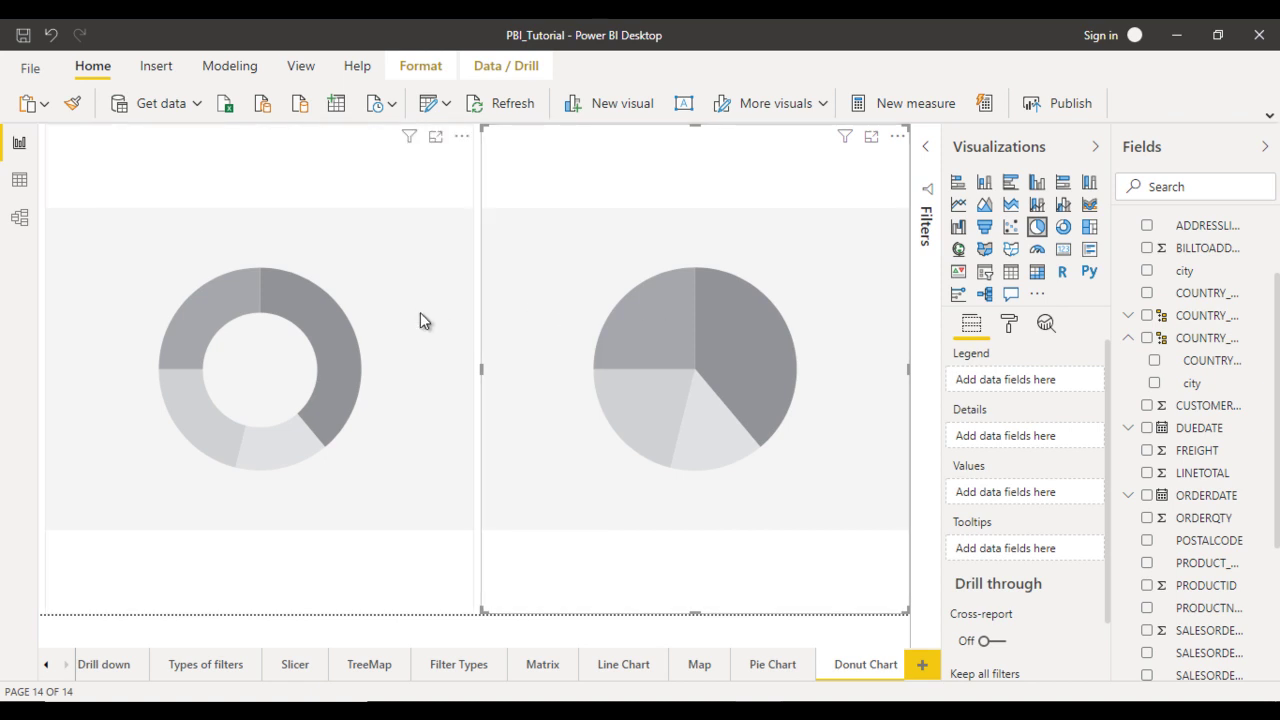
left_click(420, 314)
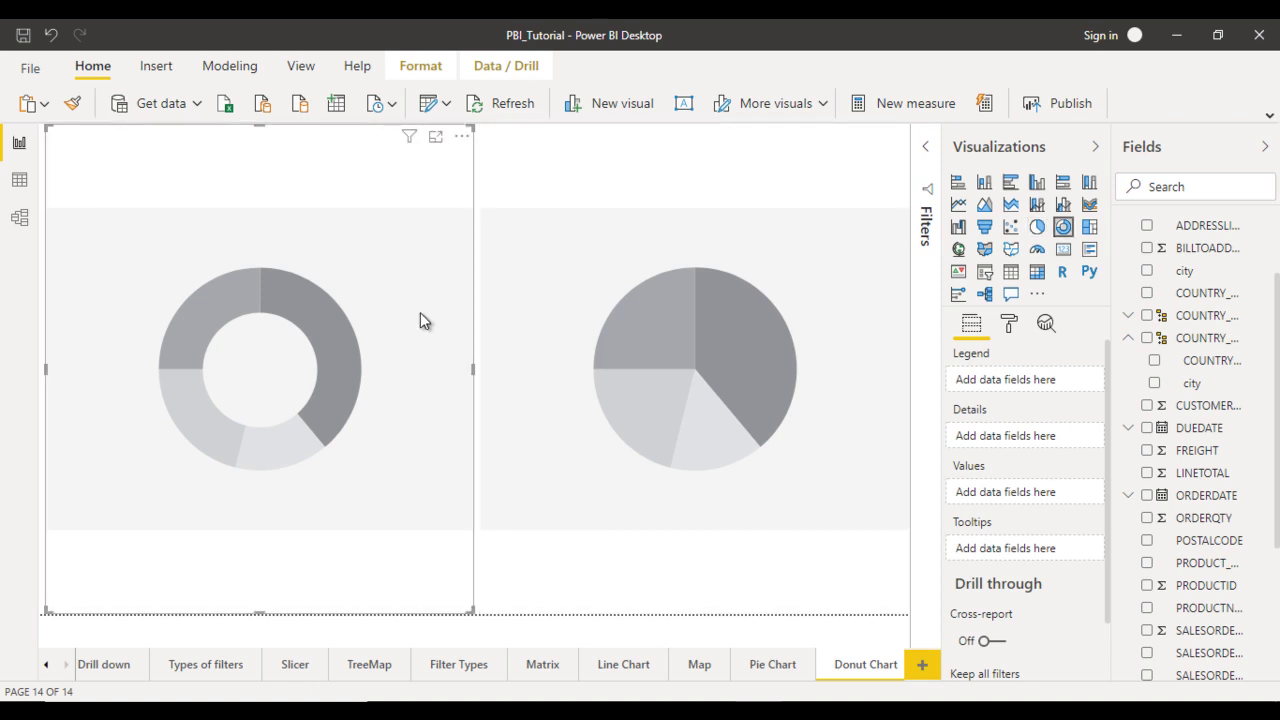
left_click(710, 314)
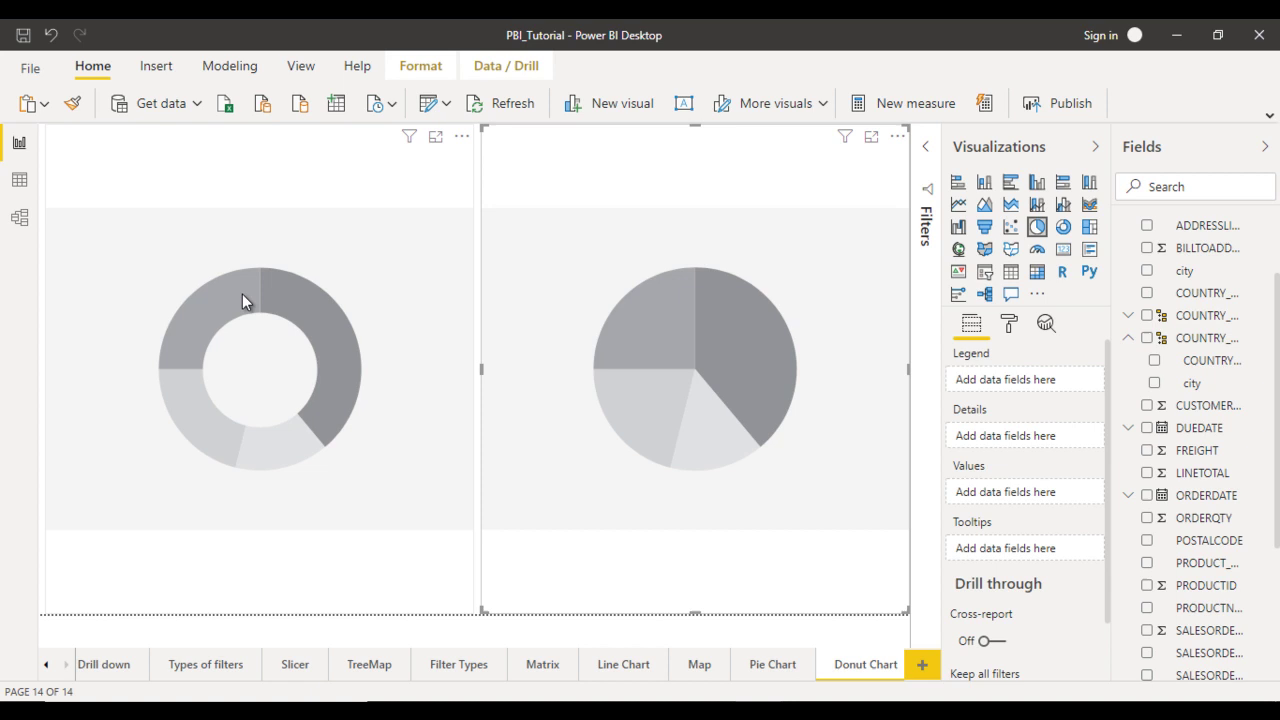
Step: Give the donut chart the COUNTRY_NAME hierarchy as Legend and ORDERQTY as Values
left_click(408, 235)
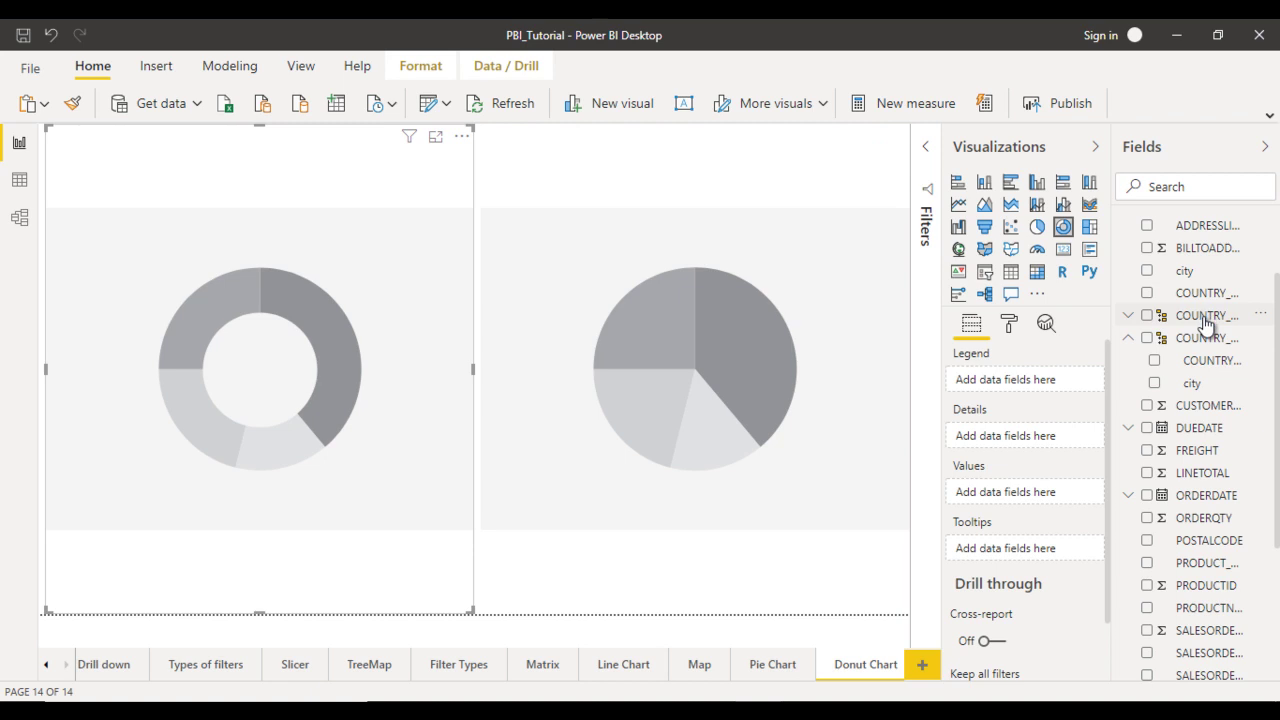
left_click_drag(1205, 340, 1041, 387)
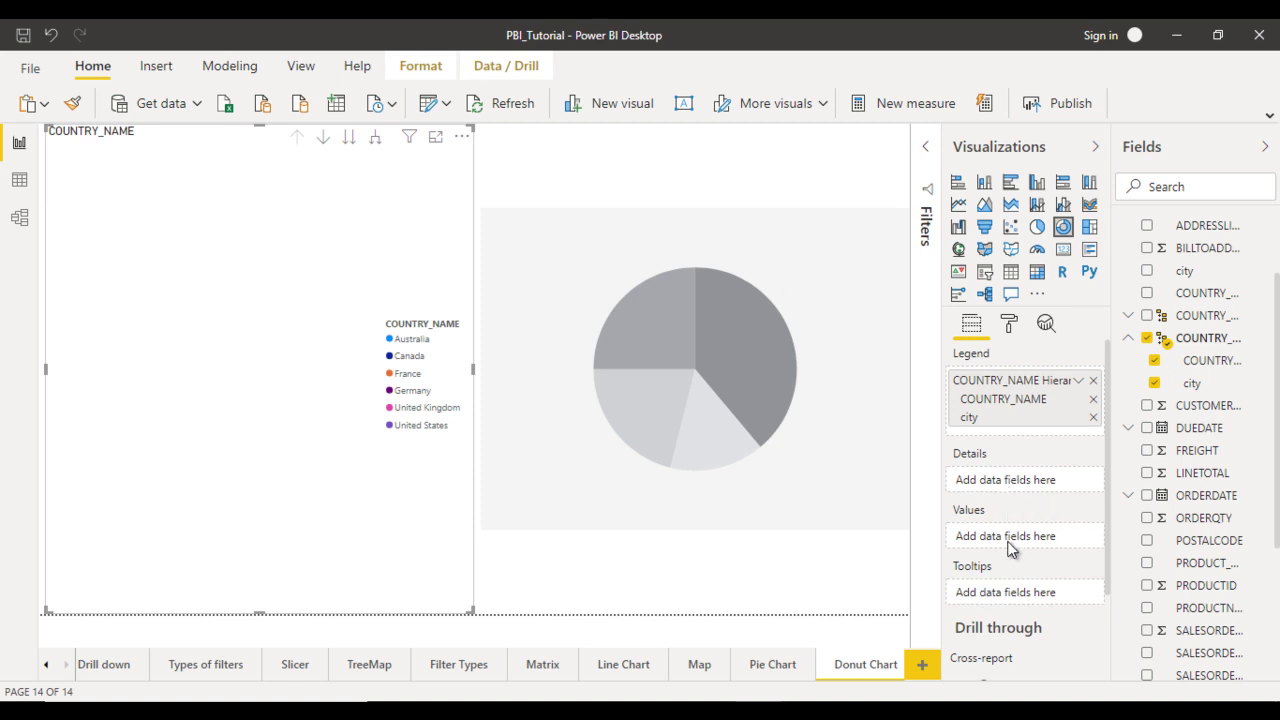
left_click_drag(1205, 520, 1018, 541)
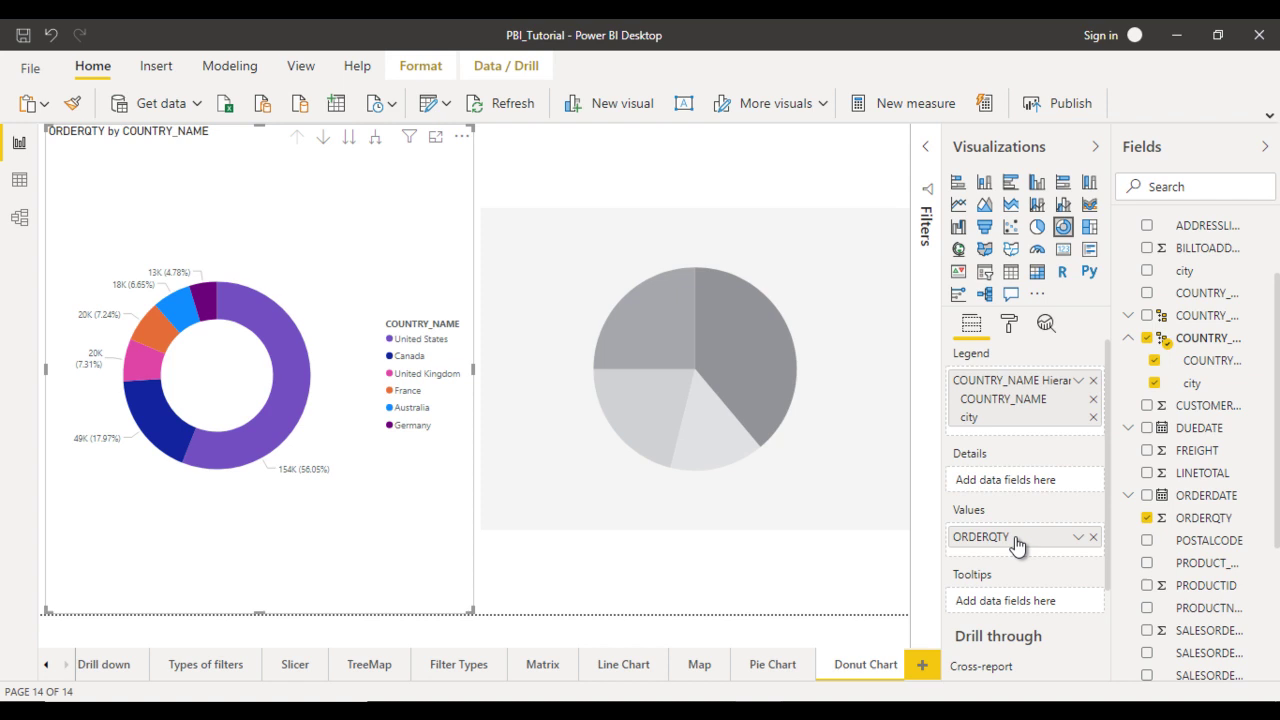
Step: Give the pie chart the COUNTRY_NAME hierarchy as Legend and ORDERQTY as Values
left_click(812, 487)
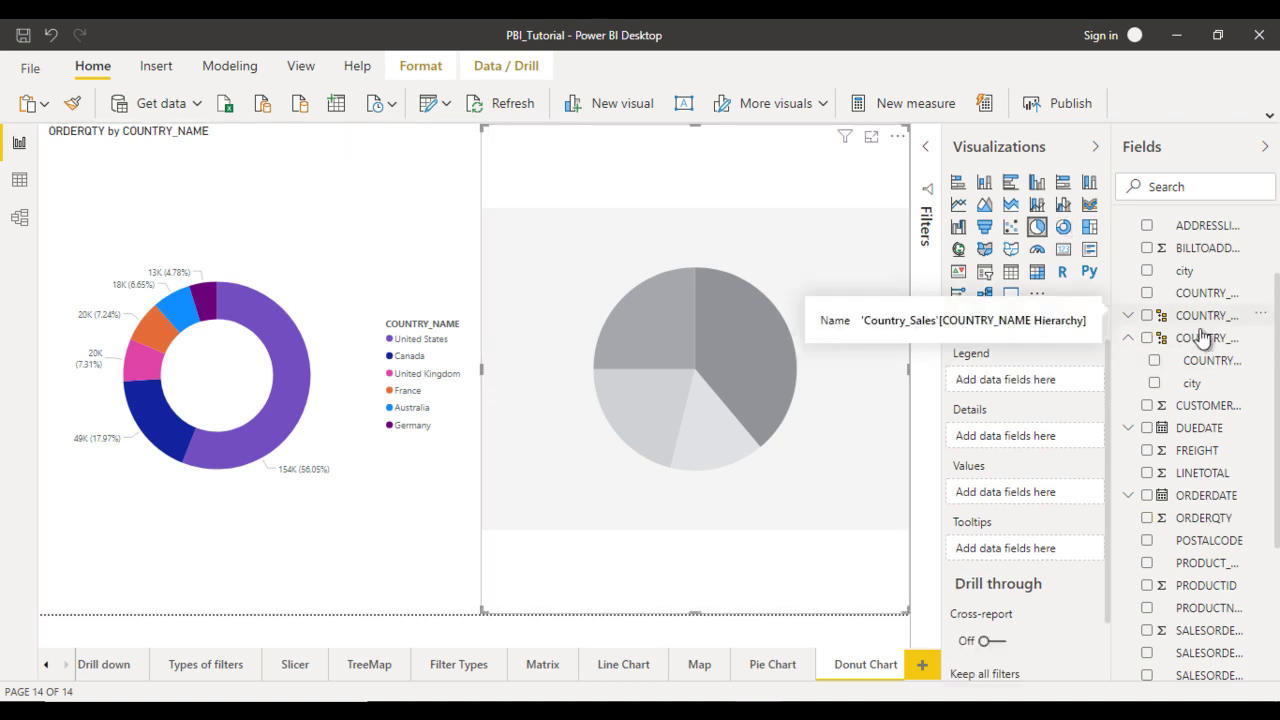
left_click_drag(1198, 343, 1027, 383)
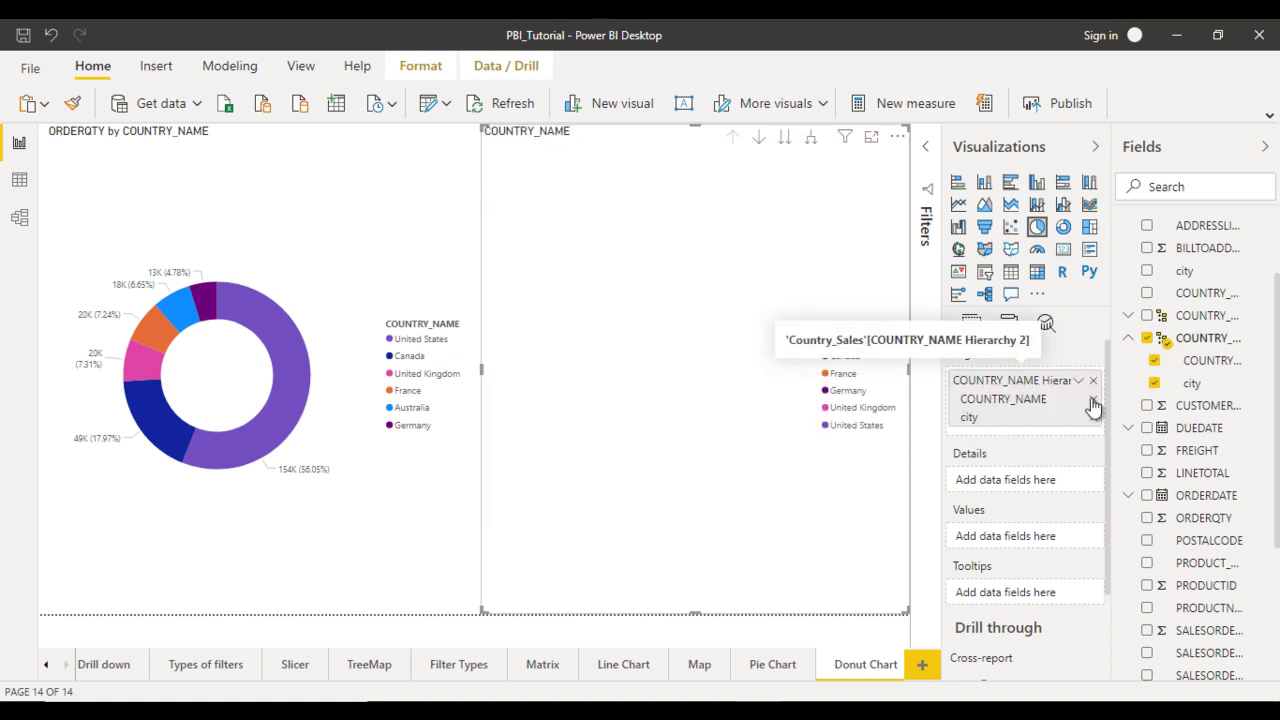
left_click_drag(1201, 525, 1020, 548)
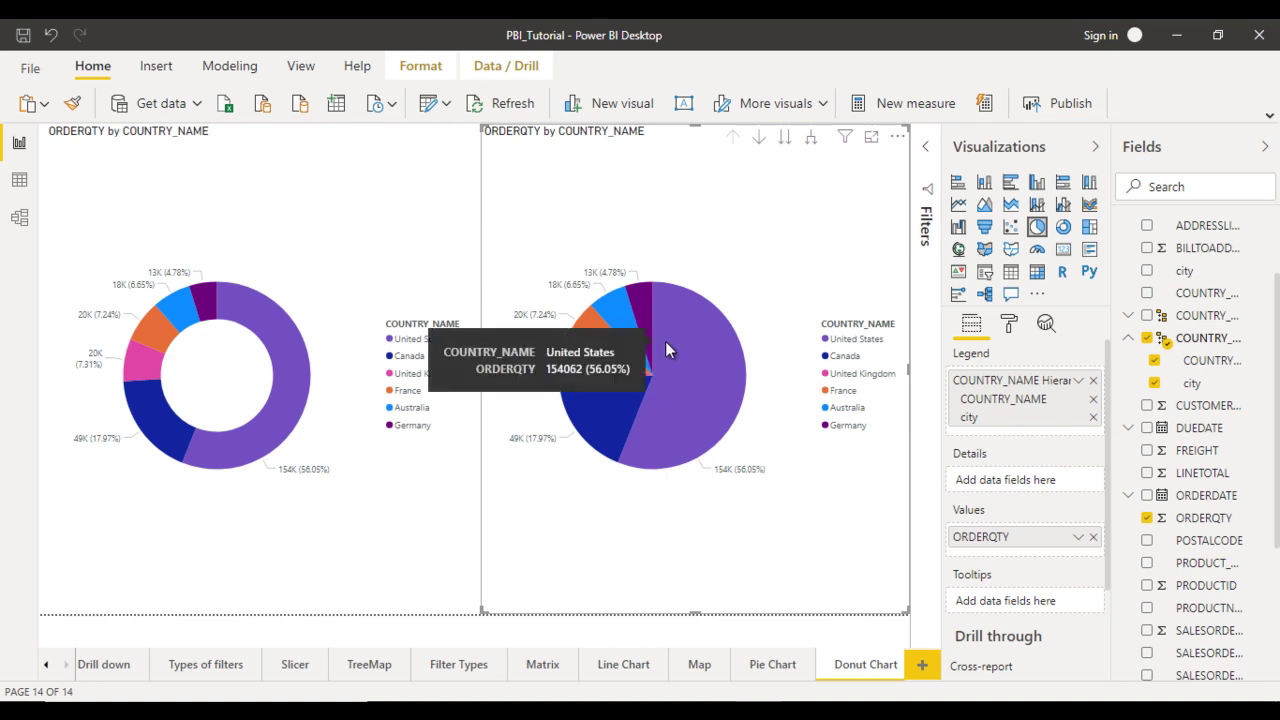
Step: Move the donut chart's legend to the top
left_click(418, 252)
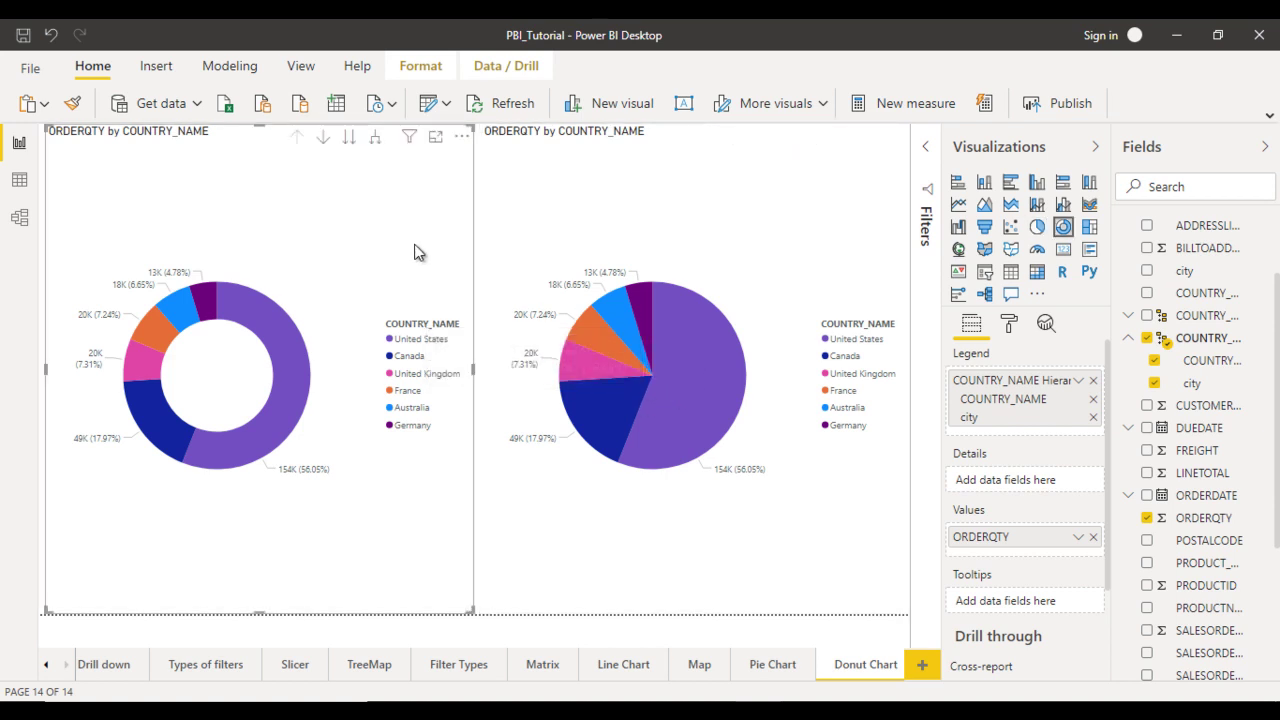
left_click(1010, 323)
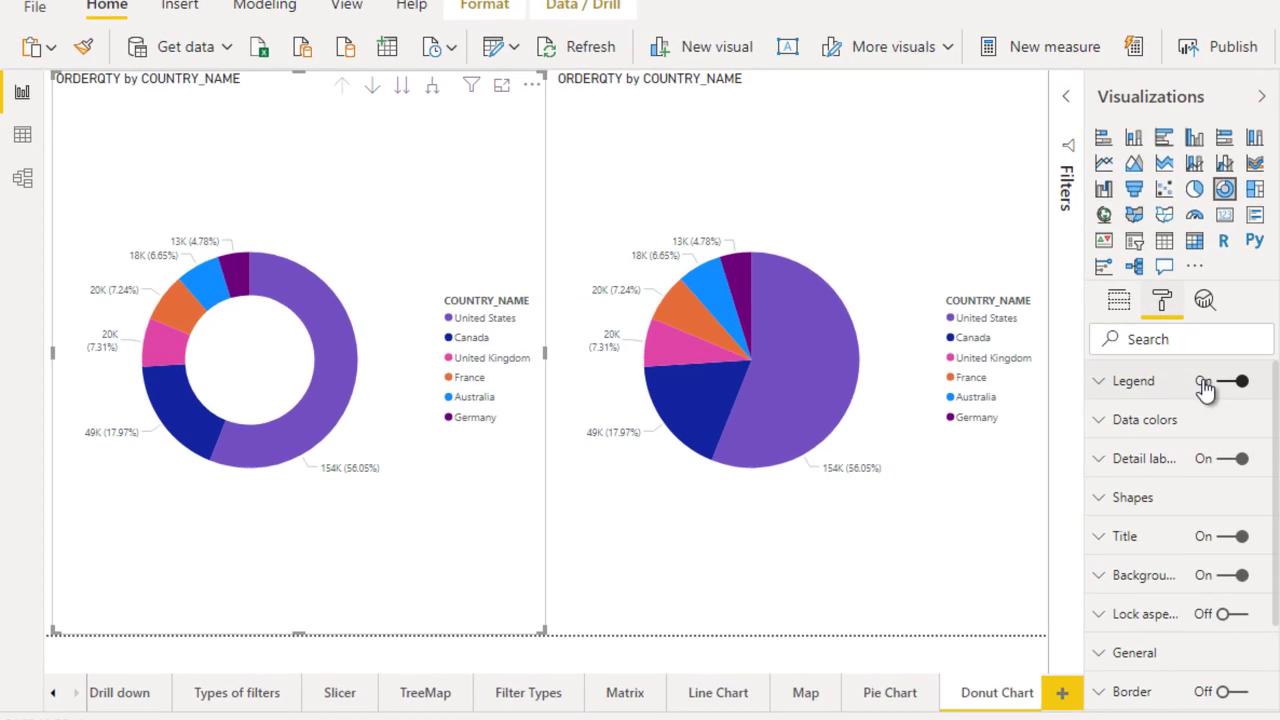
left_click(1158, 379)
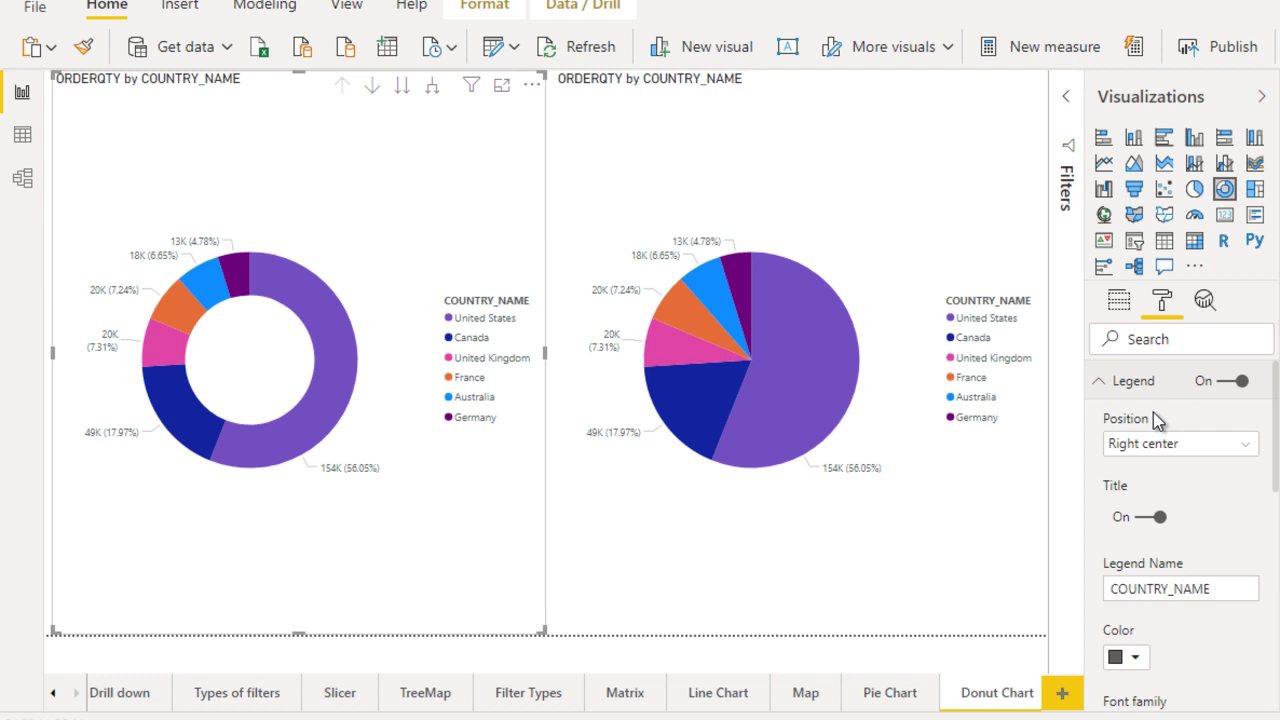
left_click(1162, 446)
left_click(1157, 470)
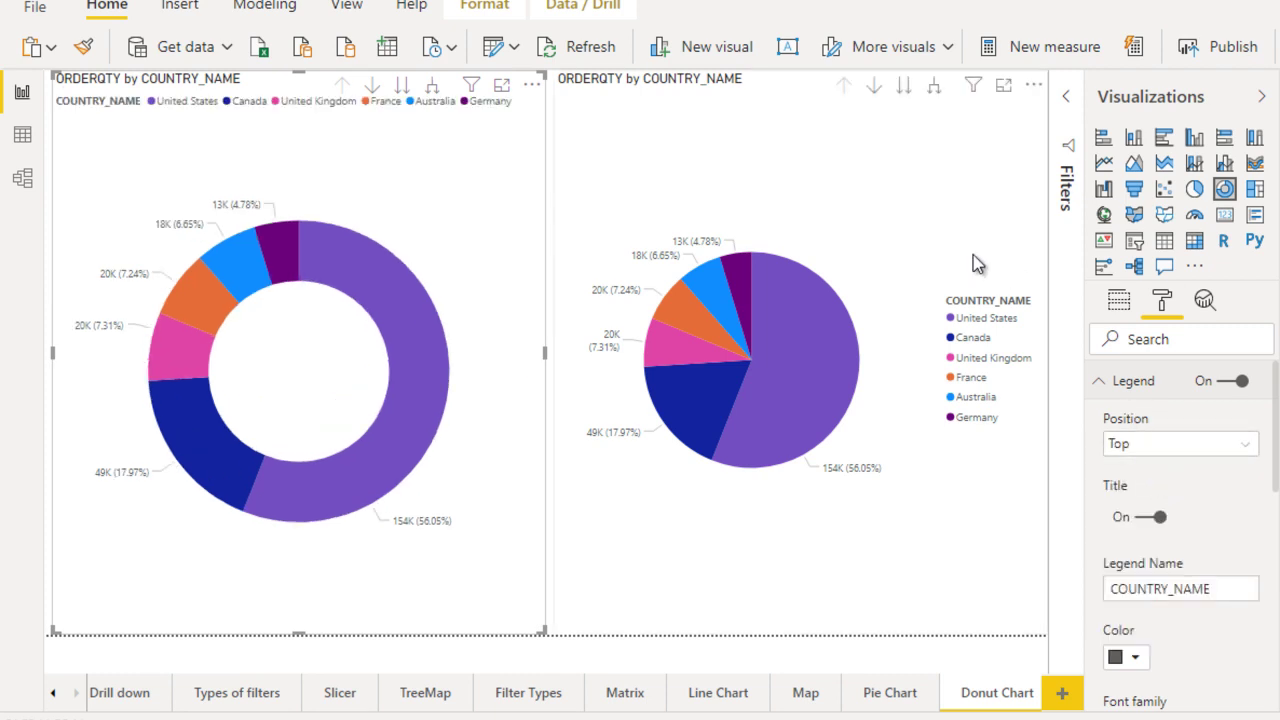
left_click(1168, 381)
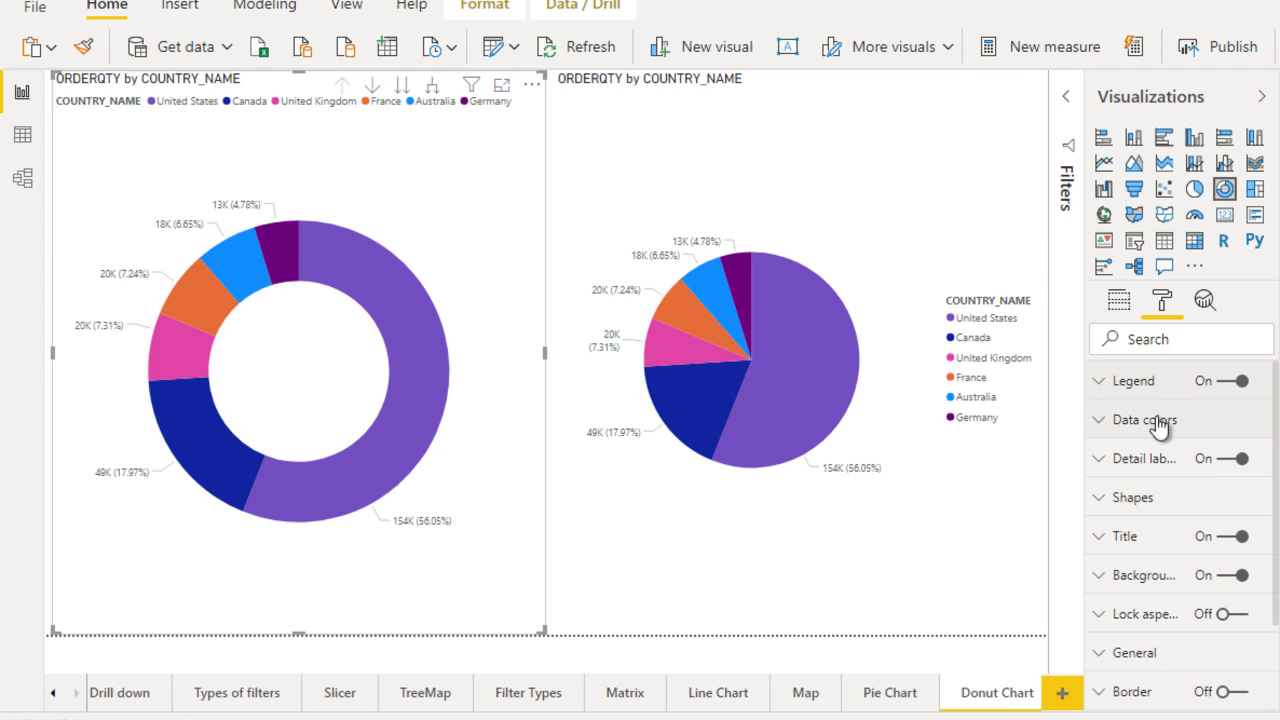
Step: In Data colors, set the donut's United States slice to red
left_click(1158, 422)
left_click(1158, 422)
left_click(1158, 422)
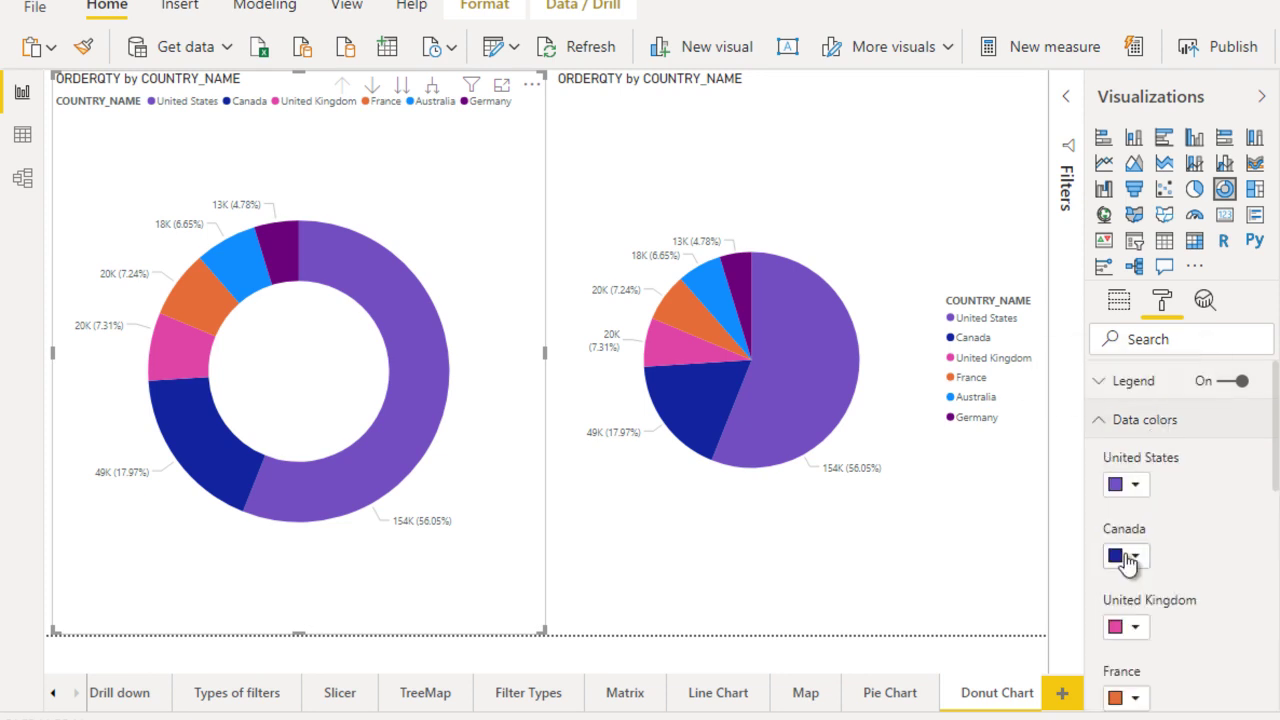
left_click(1134, 486)
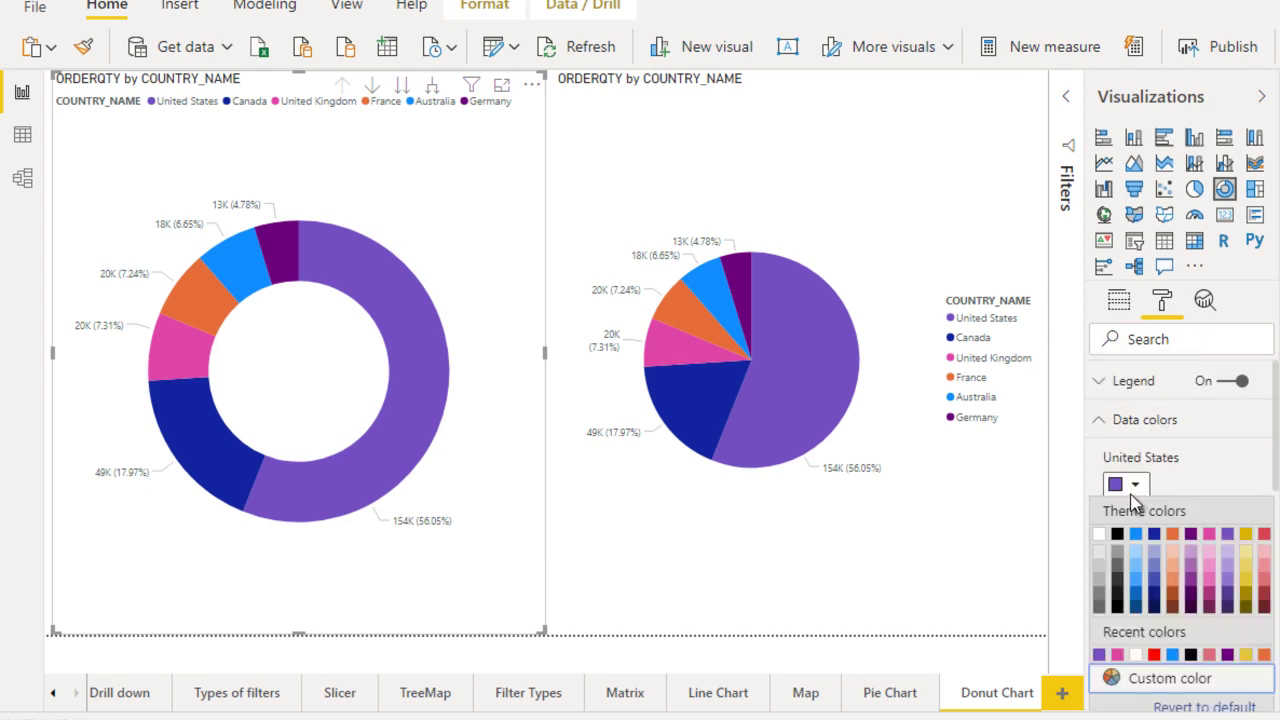
left_click(1155, 656)
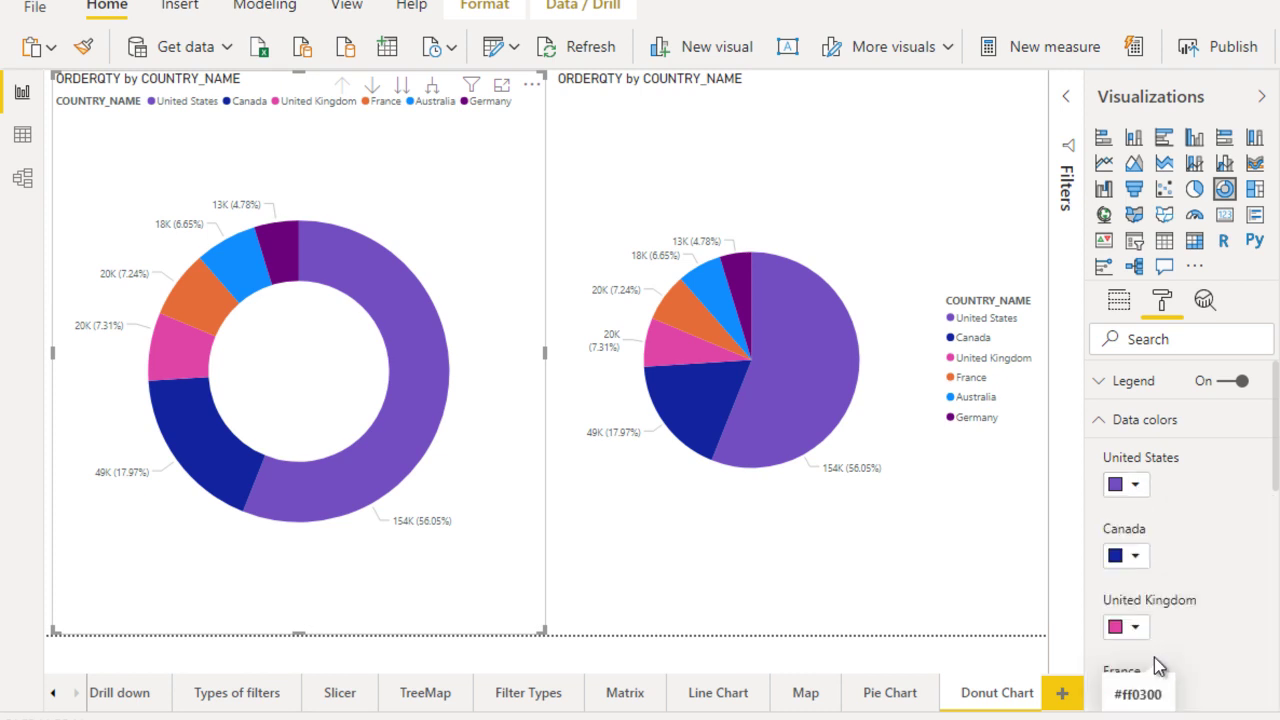
left_click(1135, 485)
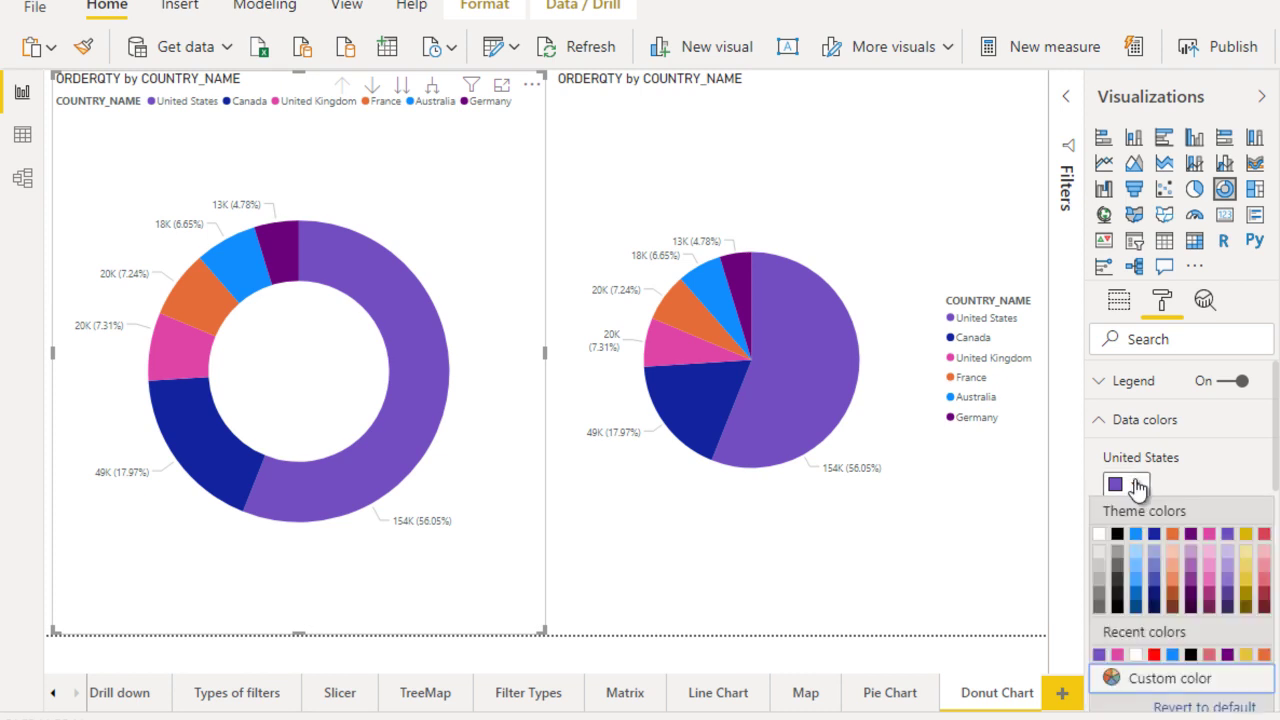
left_click(1155, 655)
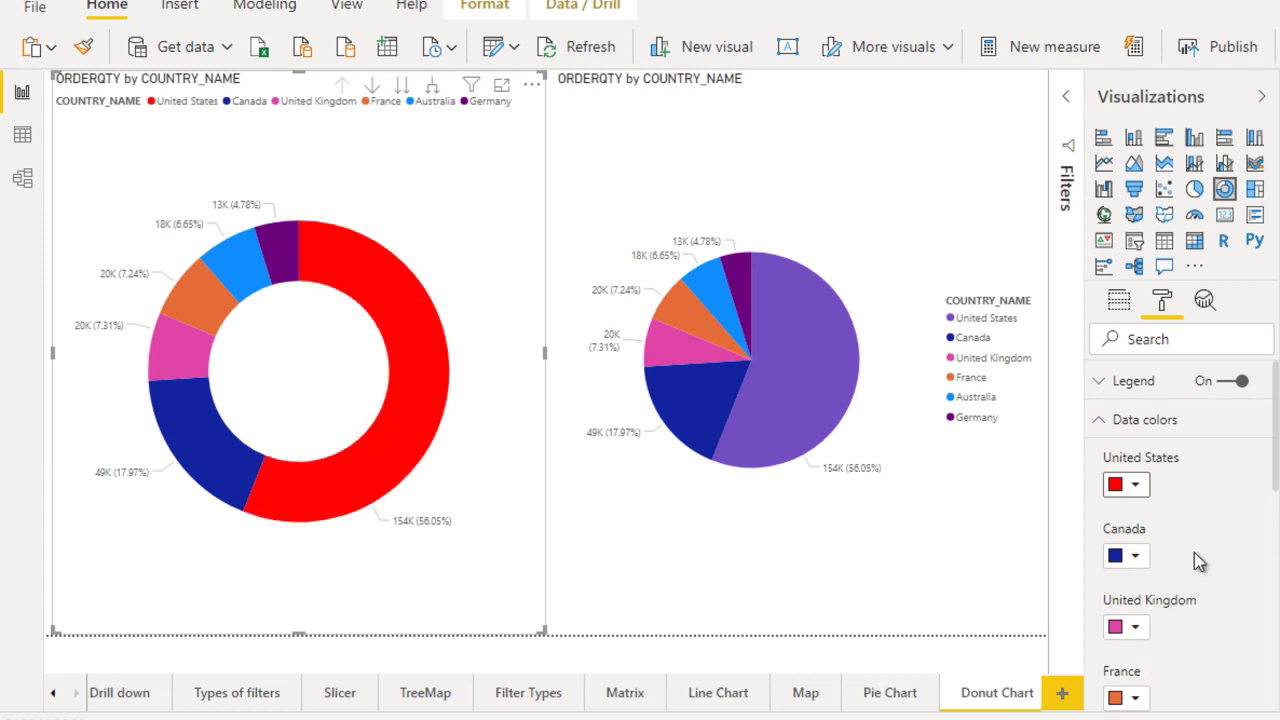
left_click(1121, 424)
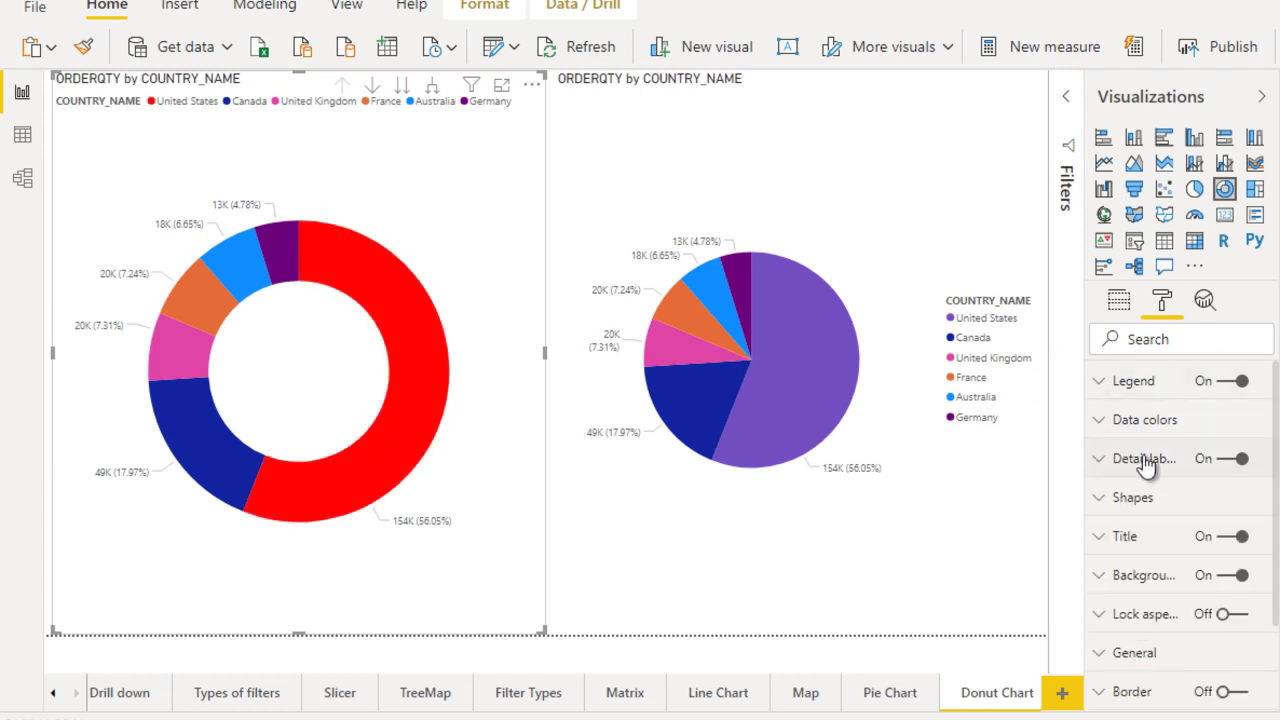
Step: Set the donut chart's detail label style to All detail labels
left_click(1140, 460)
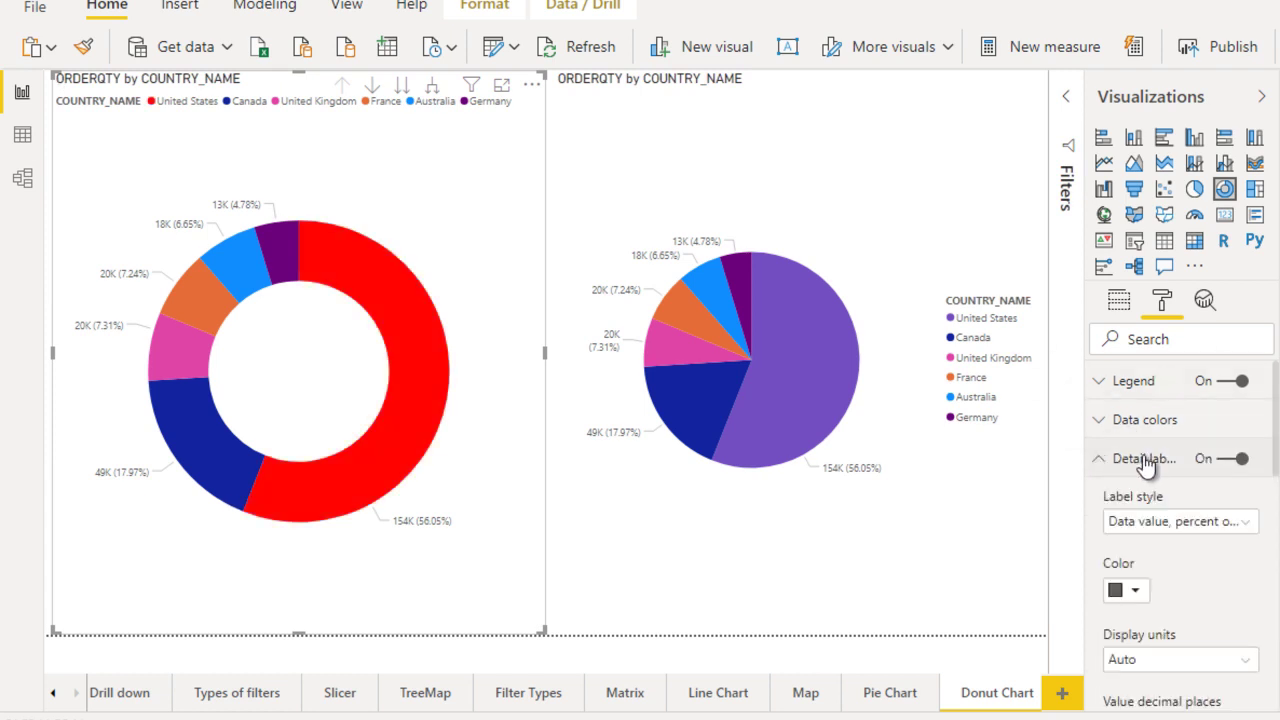
left_click(1181, 532)
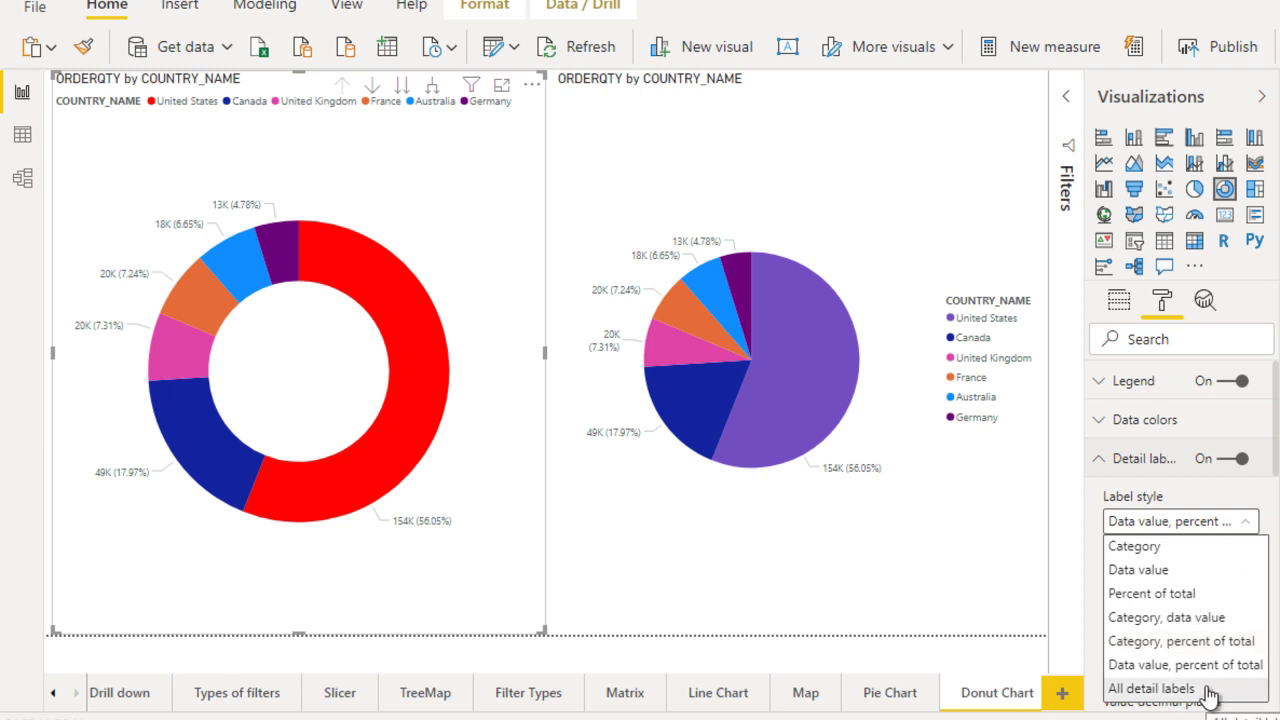
left_click(1150, 688)
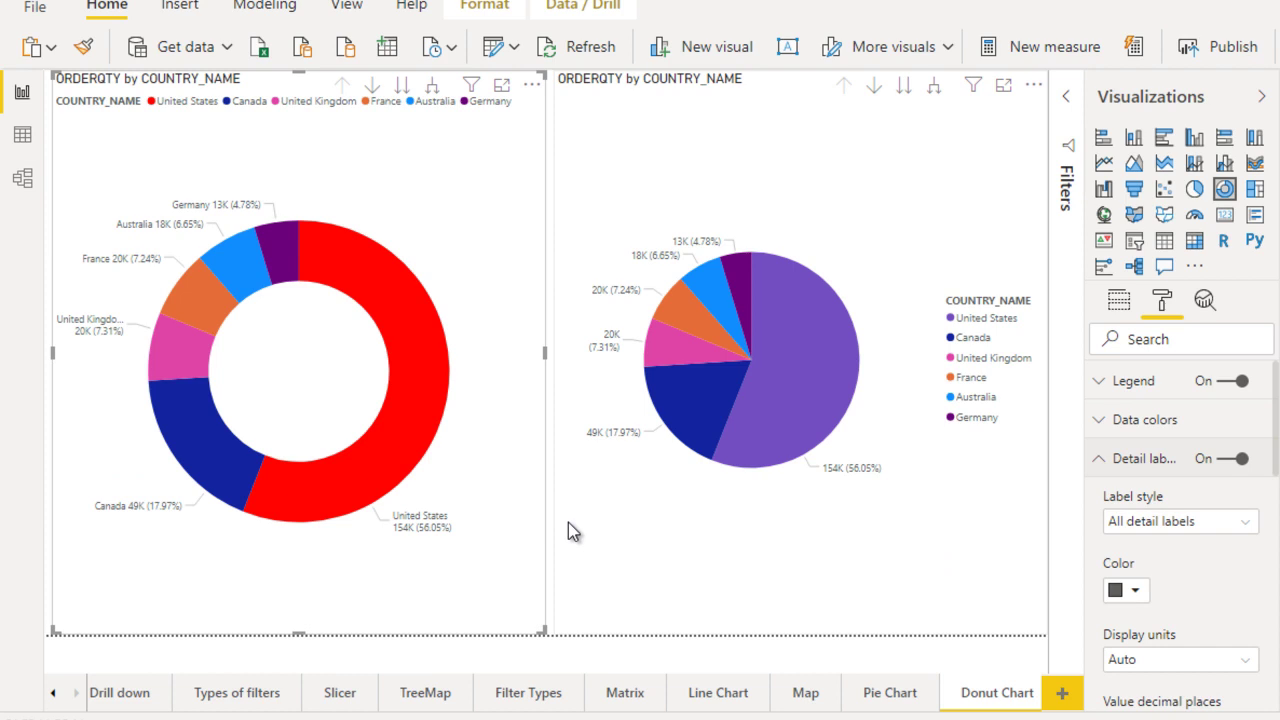
mouse_move(440, 528)
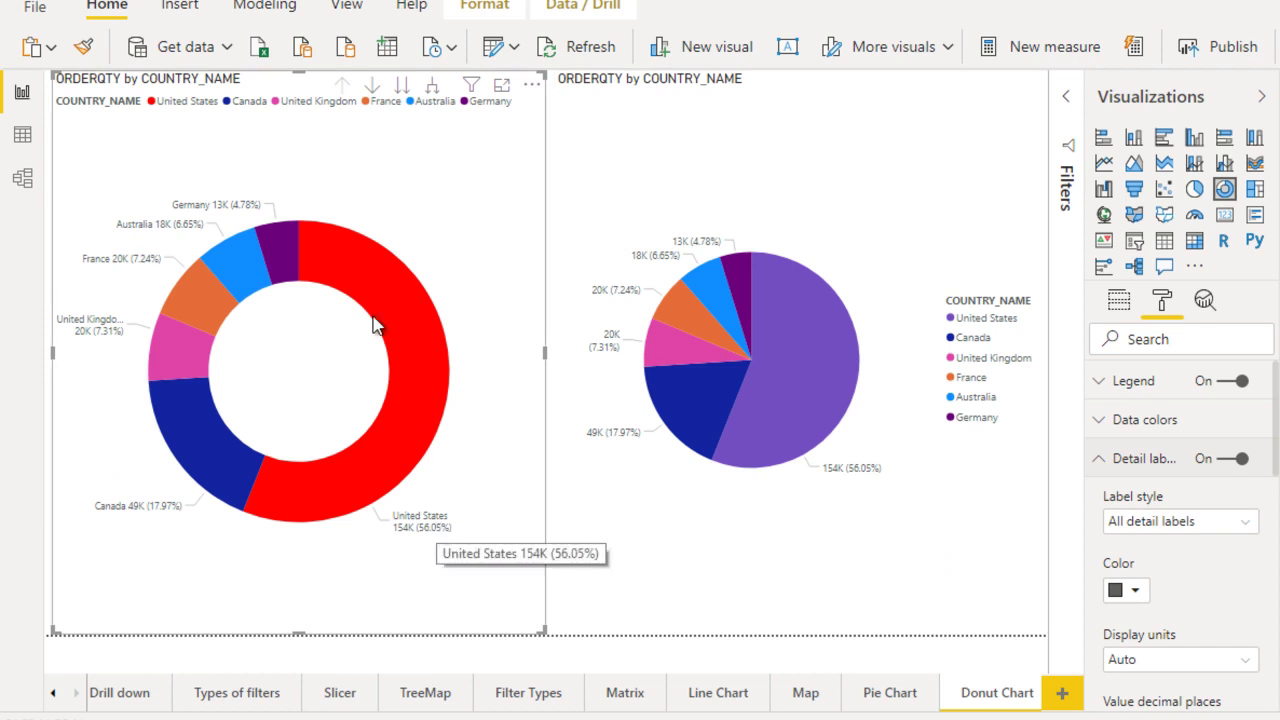
Step: Drag the donut's Inner radius slider down to 0, then back up to 57
left_click(1143, 462)
left_click(1137, 500)
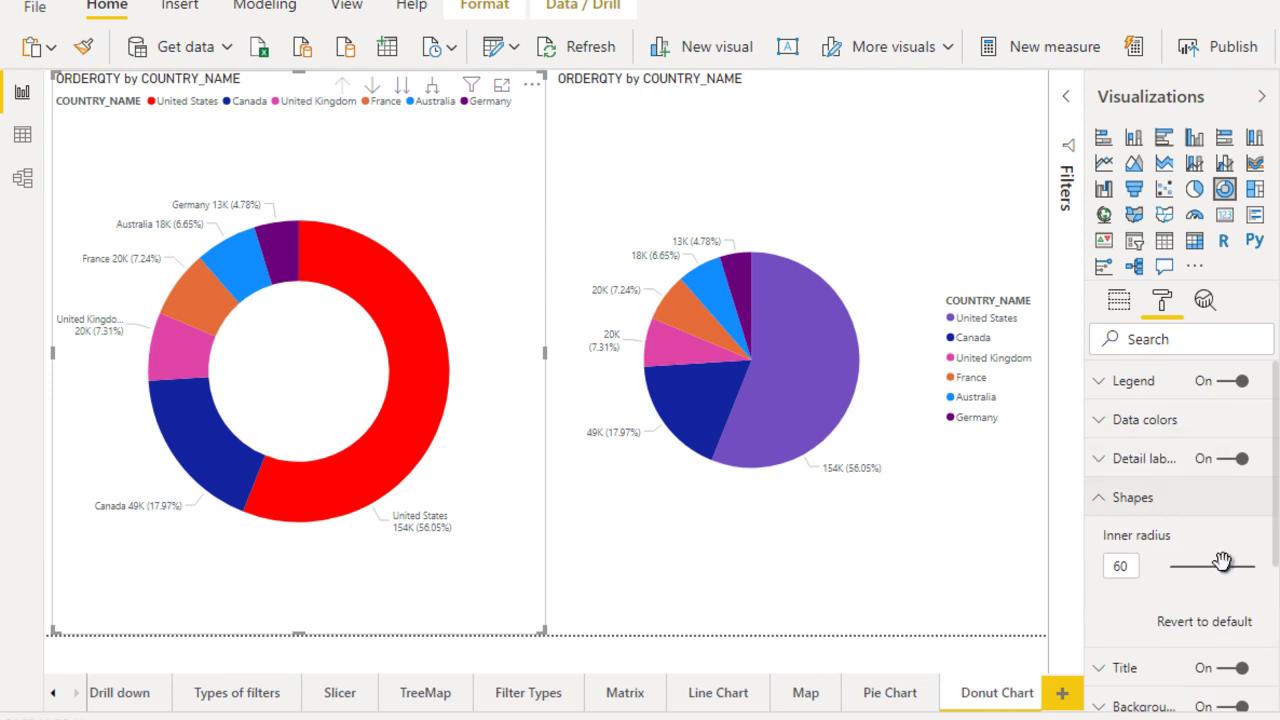
left_click_drag(1222, 560, 1169, 566)
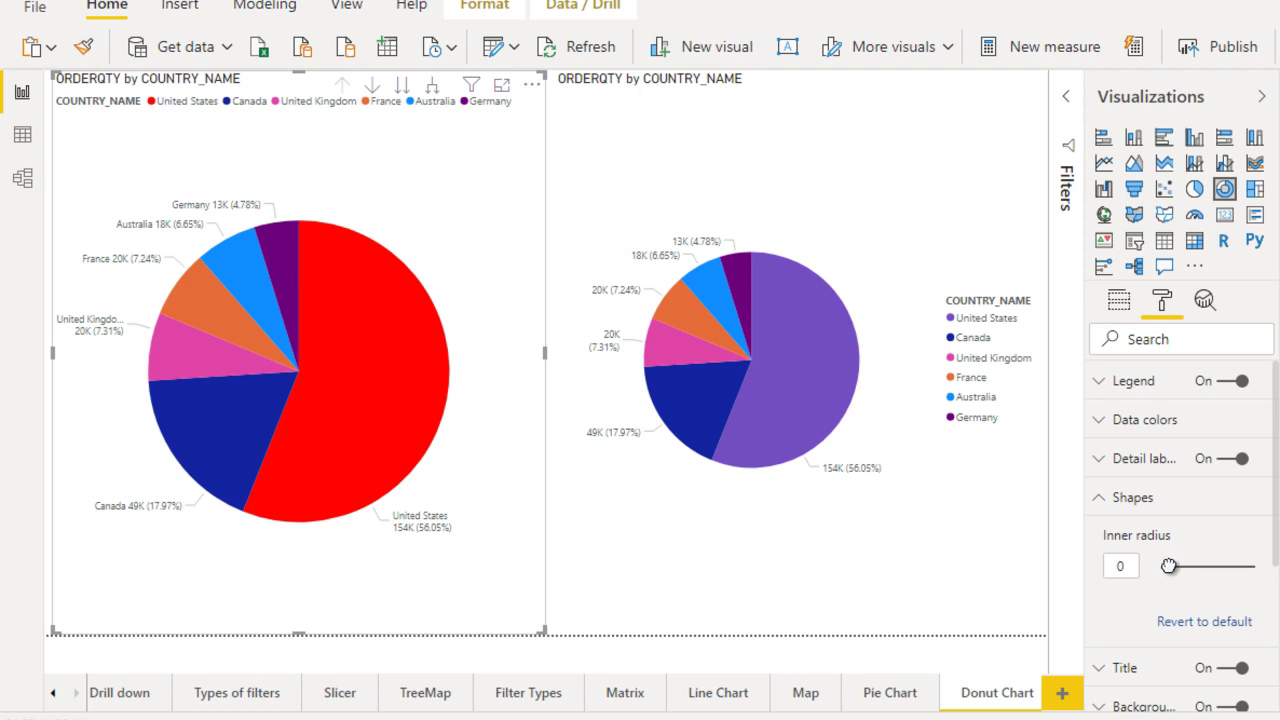
left_click_drag(1168, 563, 1220, 561)
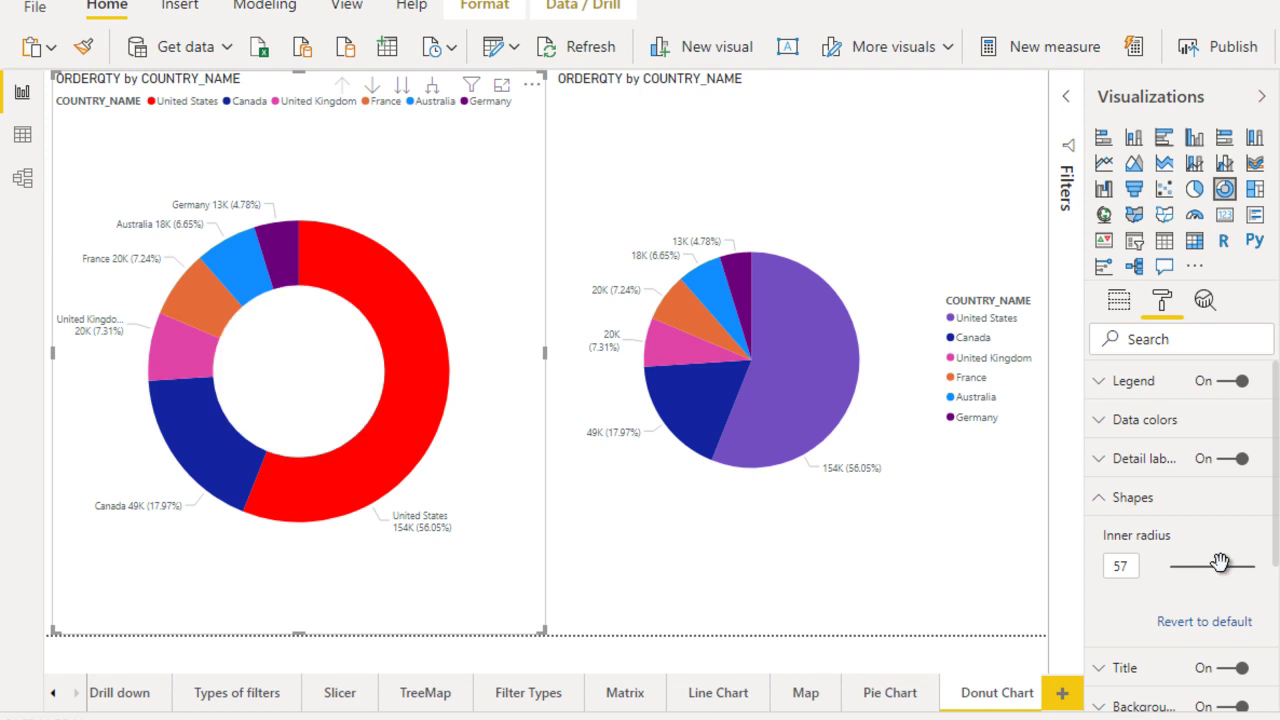
left_click(1115, 508)
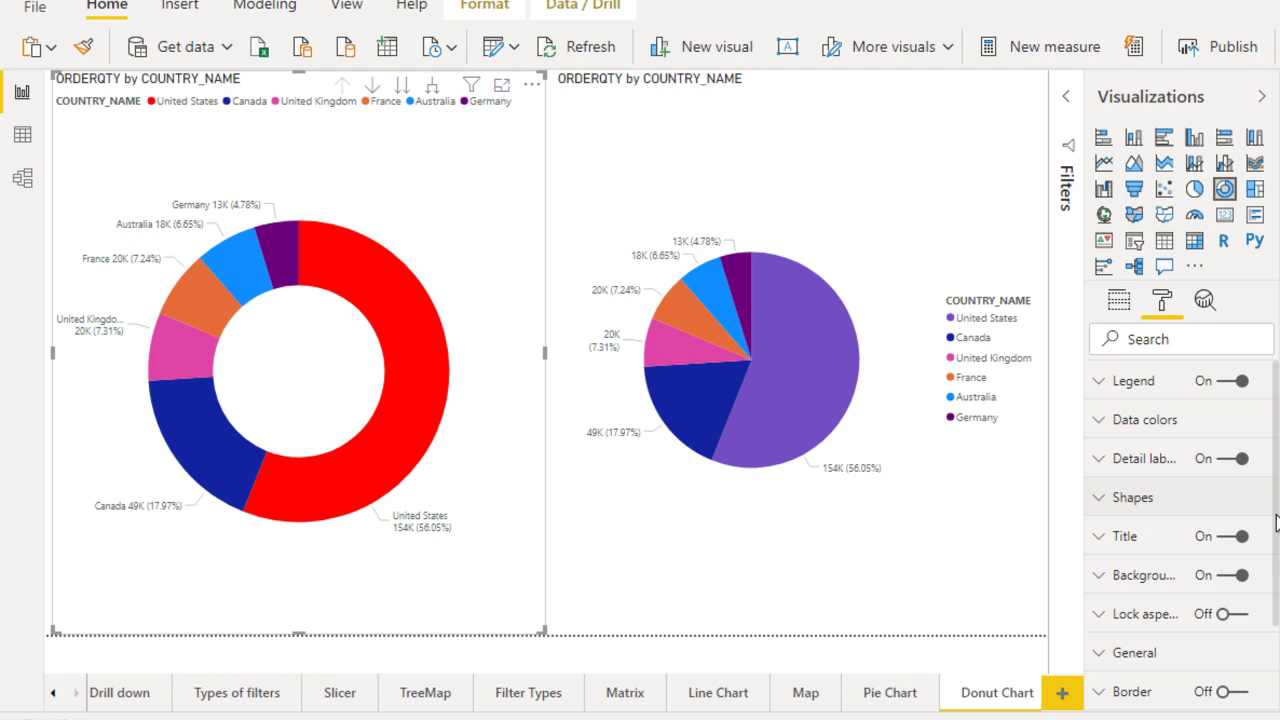
Step: Turn on the donut chart's shadow and set its position to Inside
left_click_drag(1276, 524, 1276, 636)
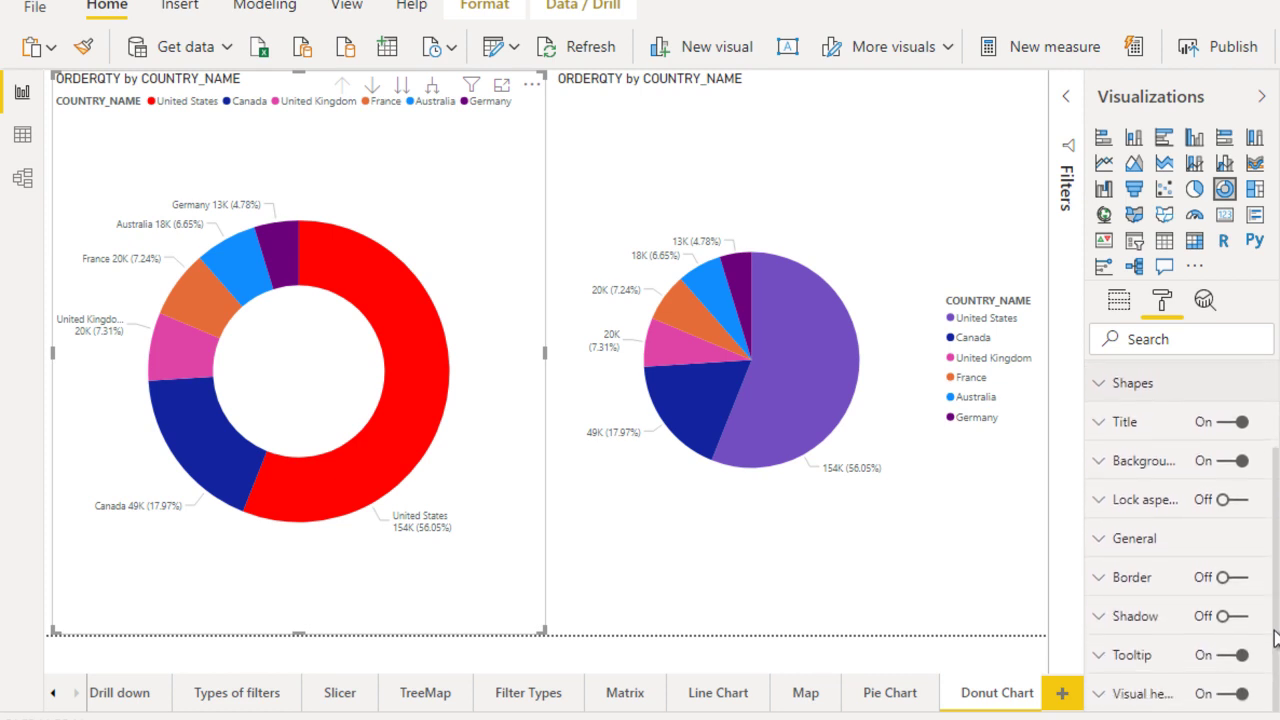
left_click(1225, 616)
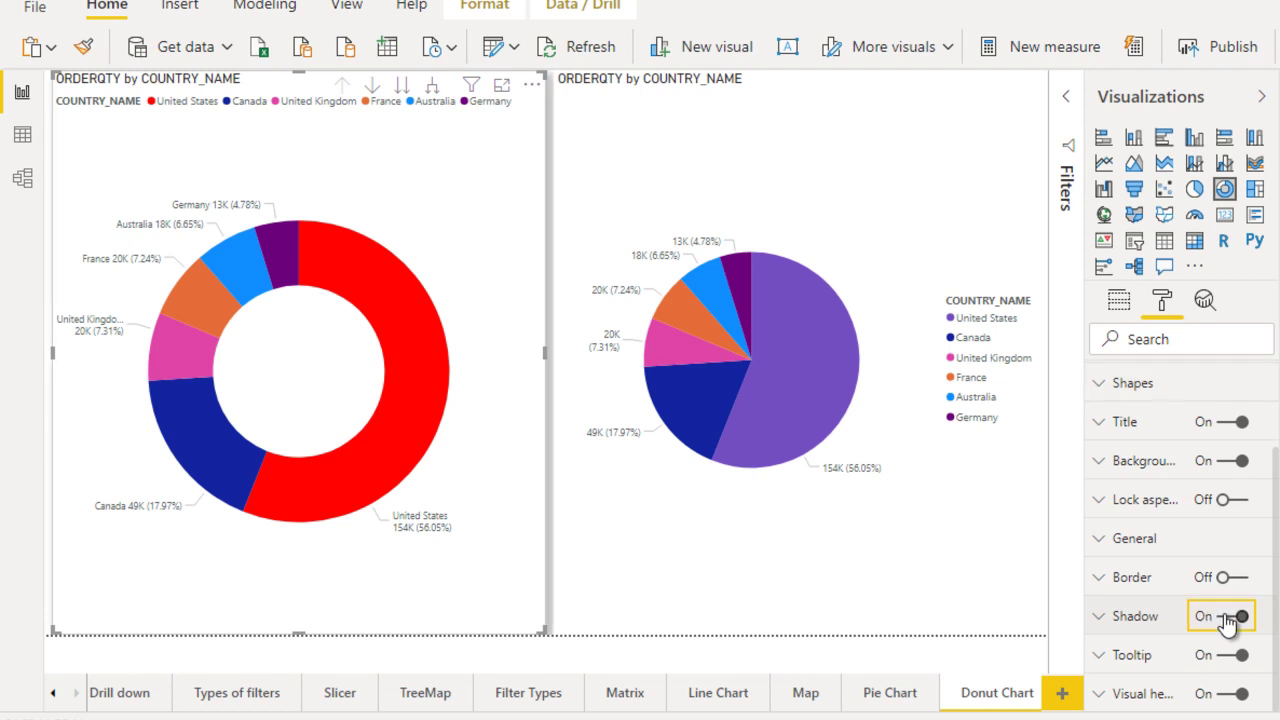
left_click(1135, 616)
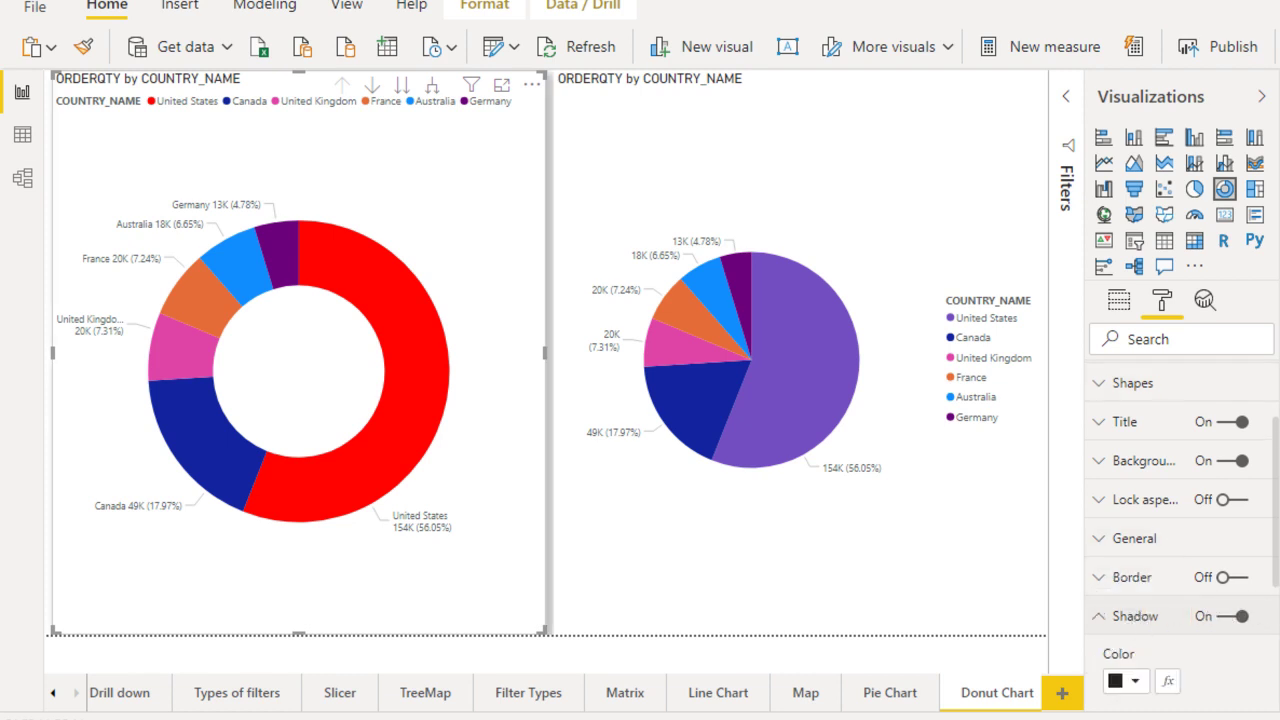
scroll(1260, 595, "down", 3)
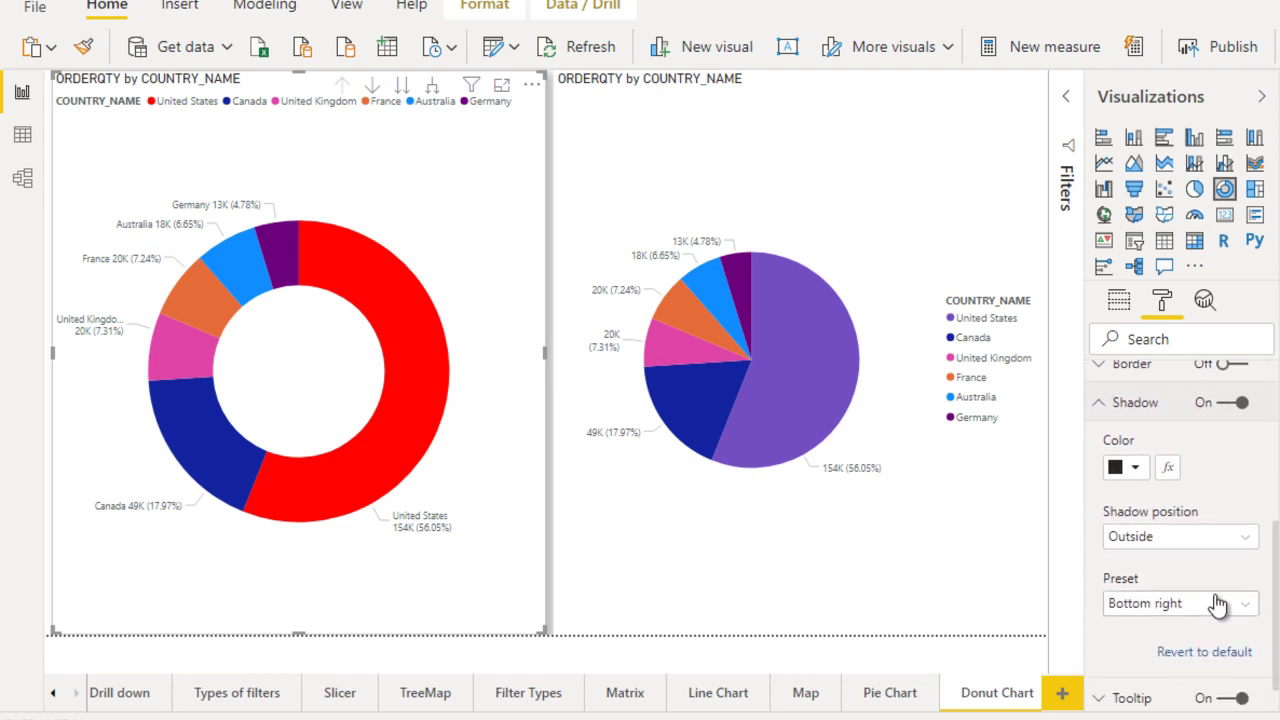
left_click(1185, 538)
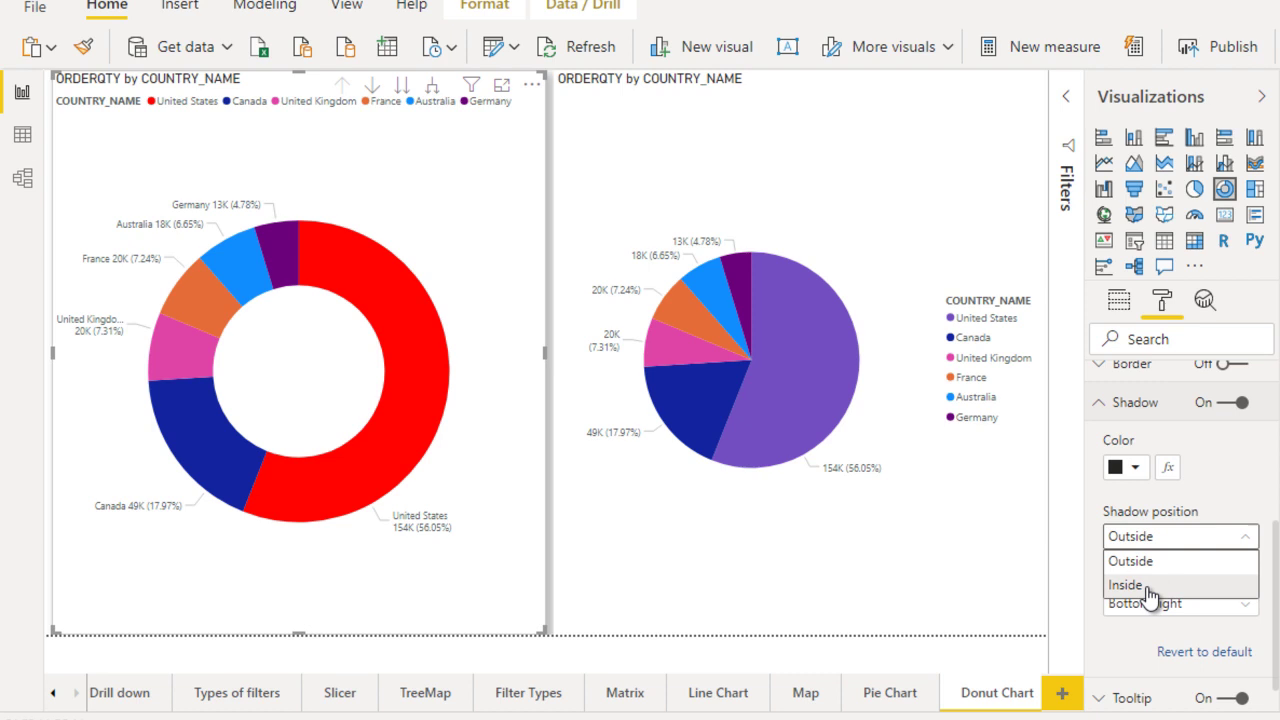
left_click(1150, 588)
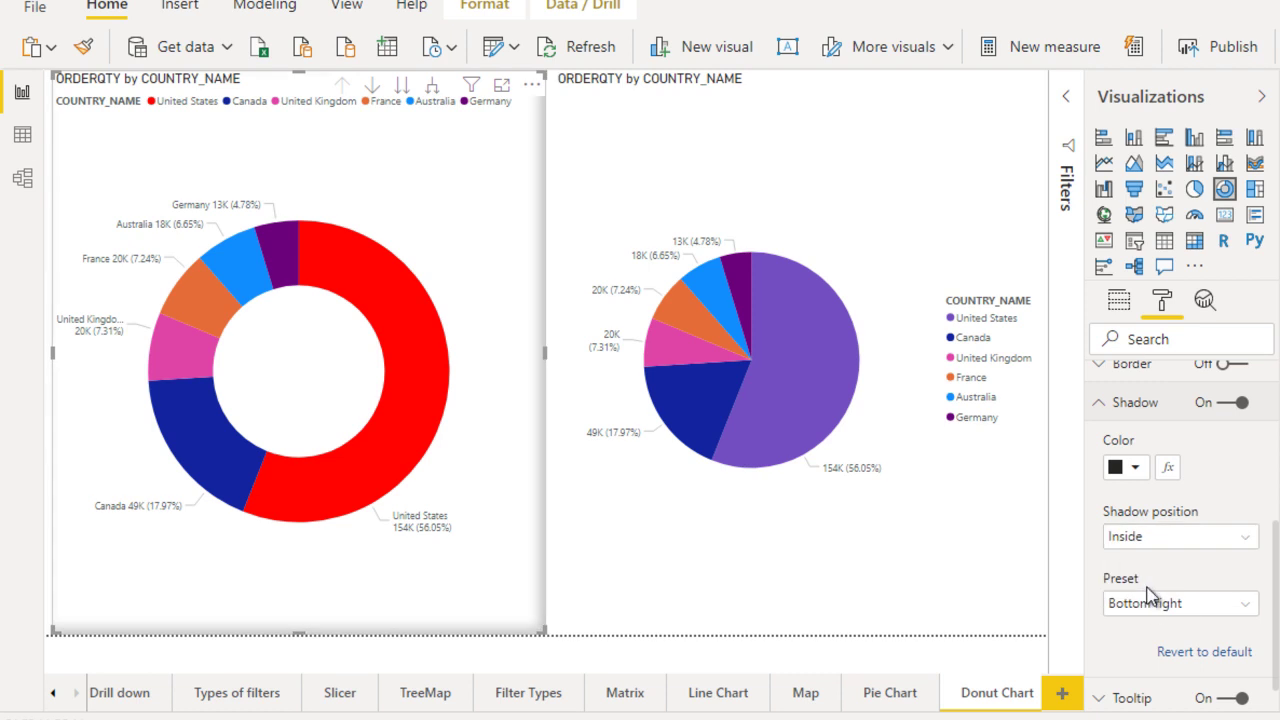
left_click(551, 194)
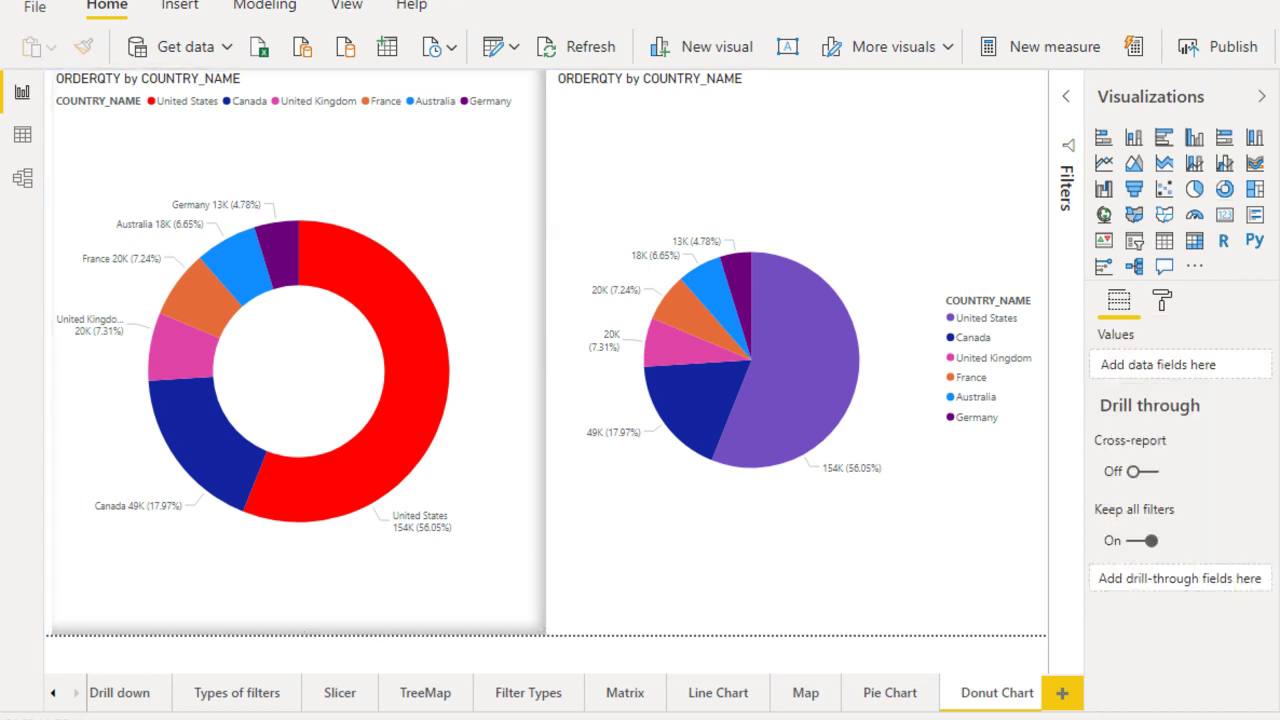